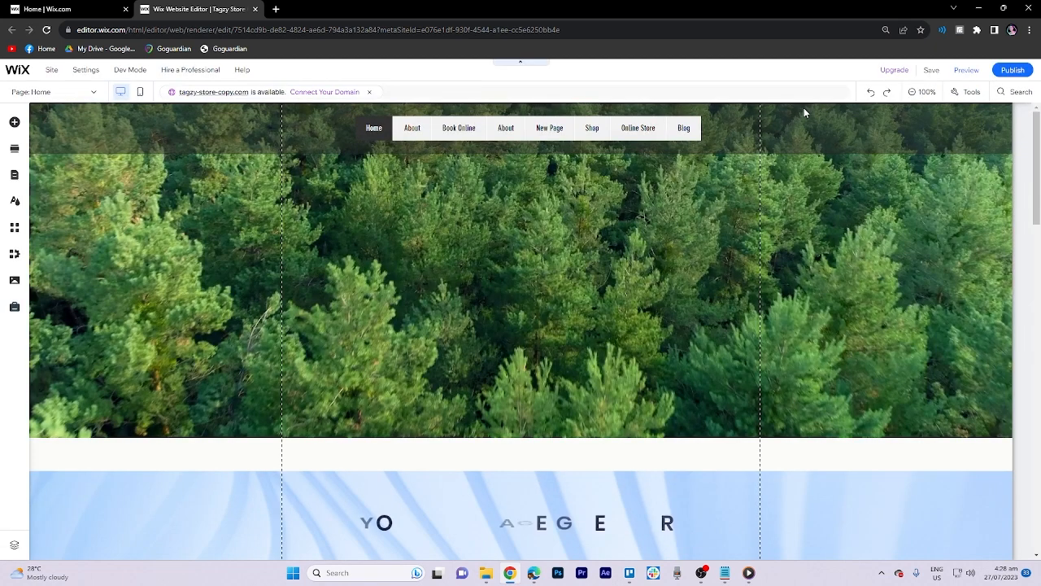
- Navigate via Pages & Menu to Cart & Thank You and load the Cart Page on the canvas
{"action": "left_click", "coordinate": [15, 178]}
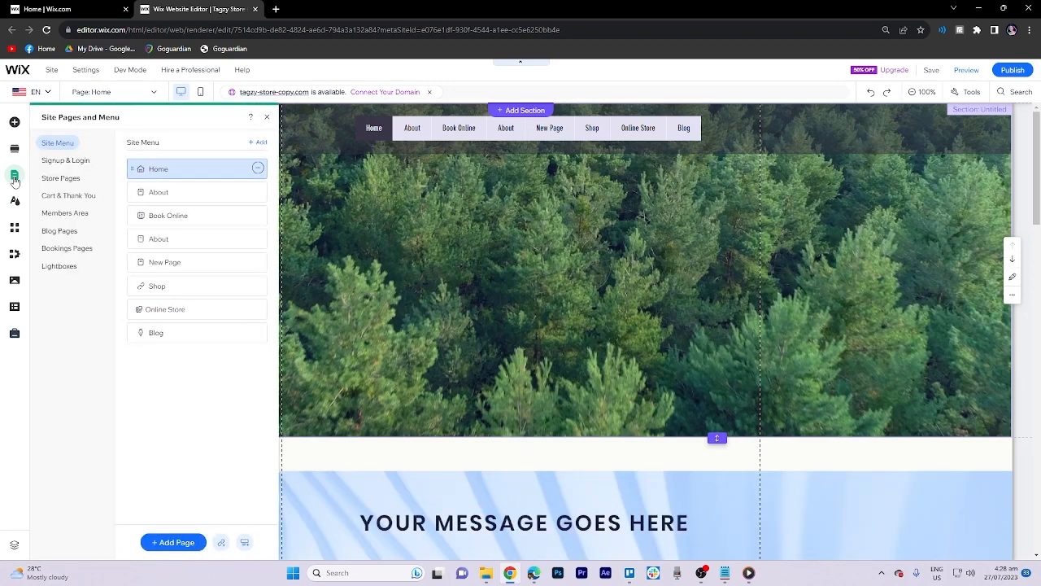
{"action": "left_click", "coordinate": [57, 198]}
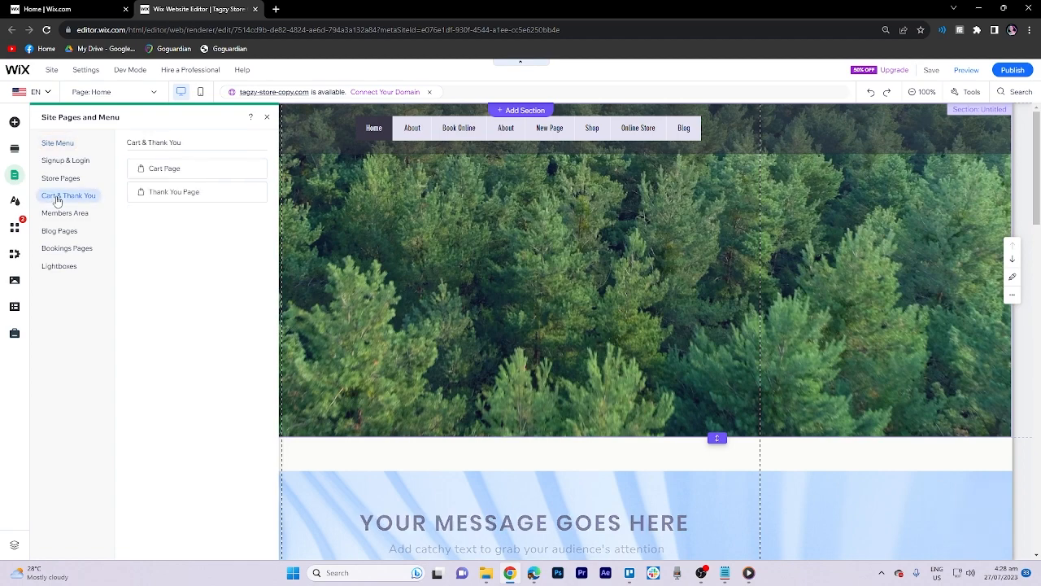
{"action": "left_click", "coordinate": [165, 168]}
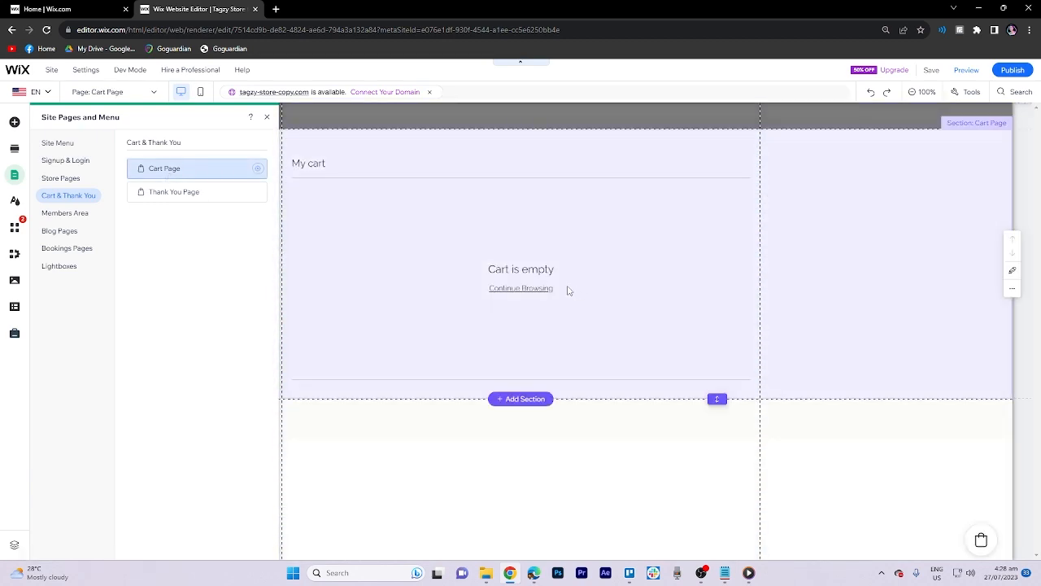
{"action": "mouse_move", "coordinate": [631, 268]}
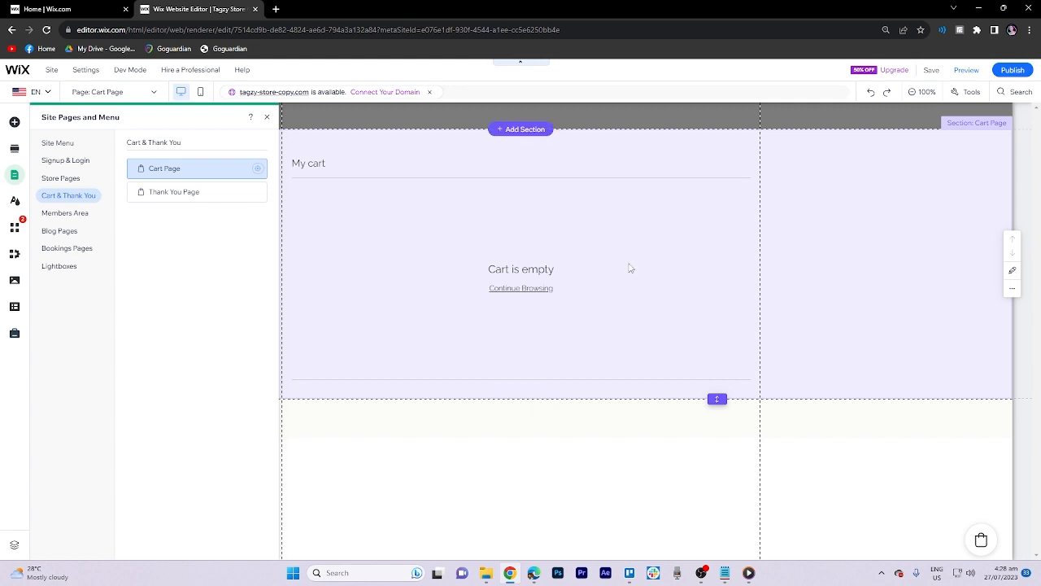
- Select the cart widget and bring up its Cart Page settings panel
{"action": "left_click", "coordinate": [496, 268]}
{"action": "left_click", "coordinate": [532, 250]}
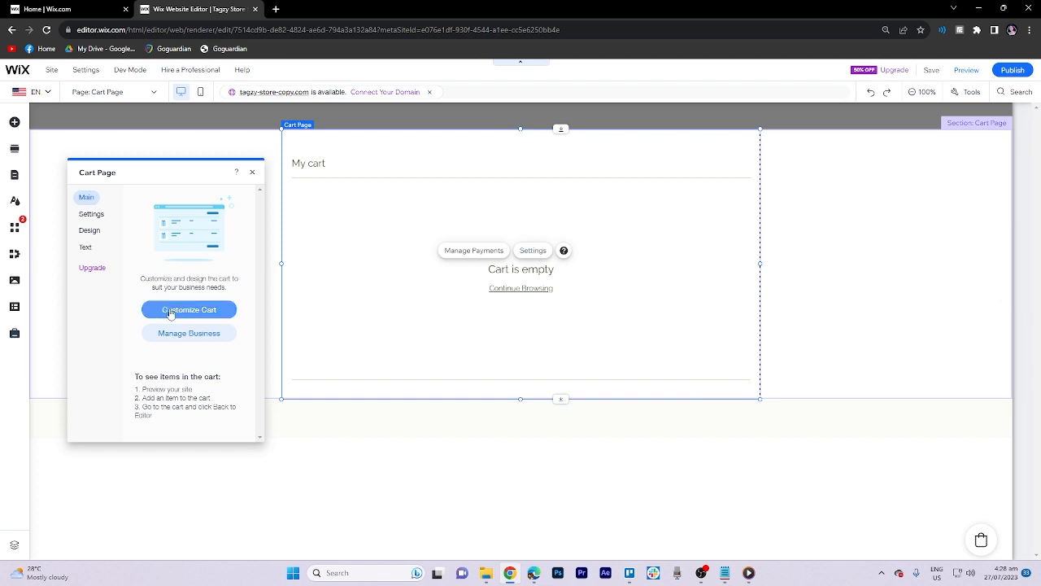
- Review the Settings and Design sections, ending on the Text section's cart labels
{"action": "left_click", "coordinate": [170, 311]}
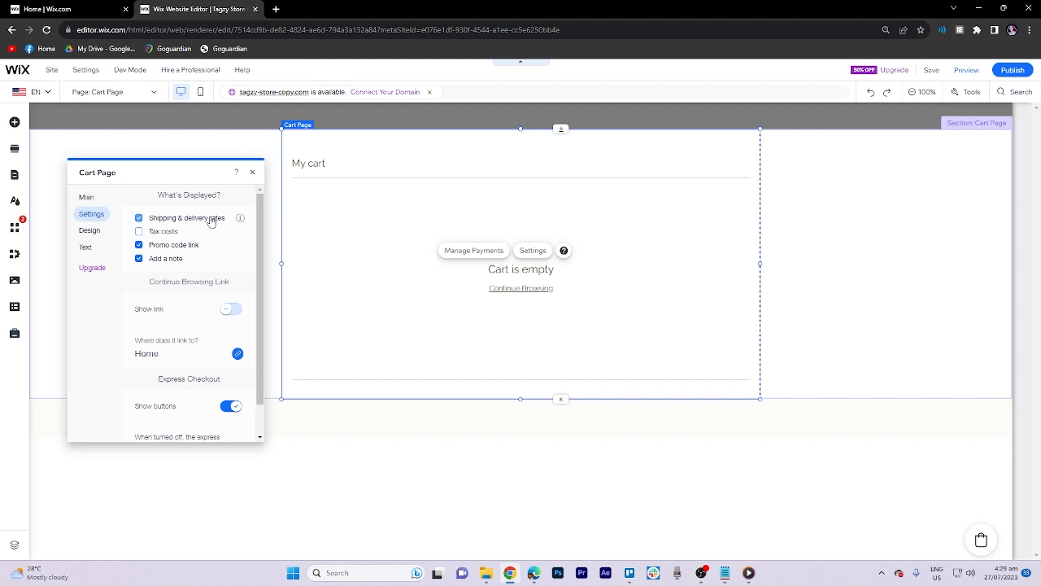
{"action": "scroll", "coordinate": [188, 260], "scroll_direction": "down", "scroll_amount": 1}
{"action": "scroll", "coordinate": [204, 279], "scroll_direction": "up", "scroll_amount": 1}
{"action": "left_click", "coordinate": [84, 230]}
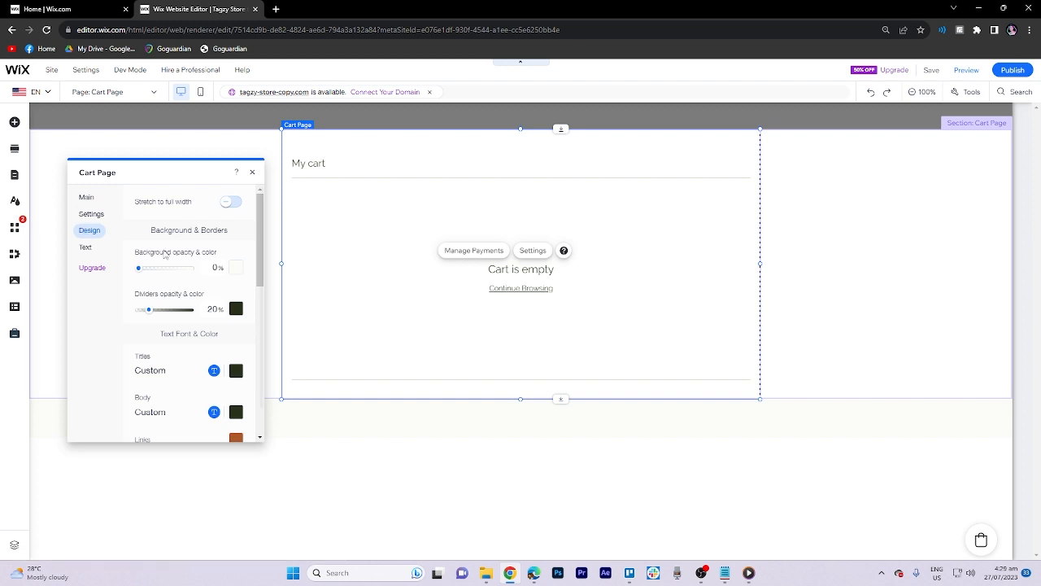
{"action": "scroll", "coordinate": [211, 254], "scroll_direction": "down", "scroll_amount": 1}
{"action": "scroll", "coordinate": [211, 255], "scroll_direction": "down", "scroll_amount": 3}
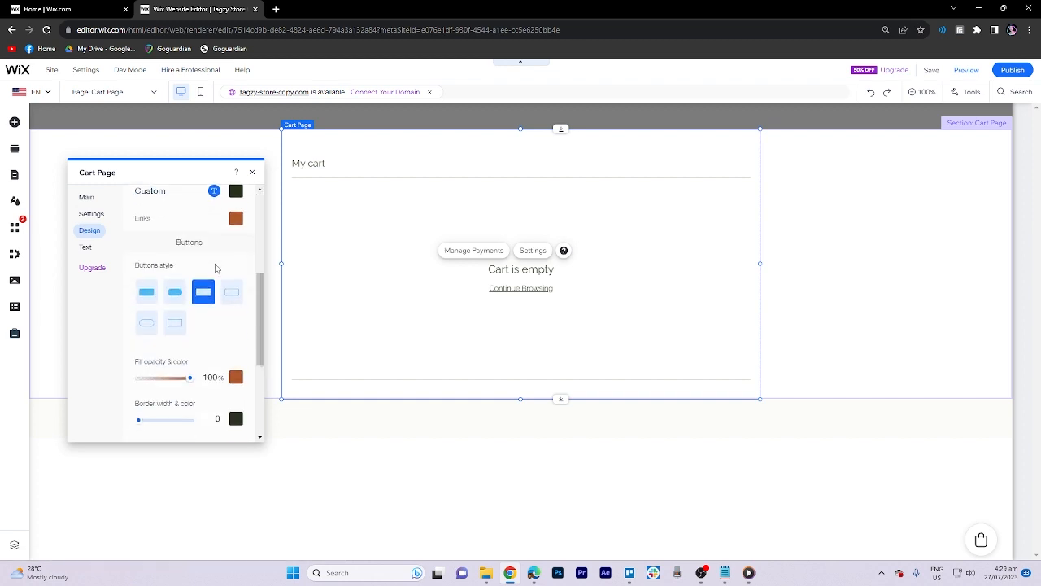
{"action": "scroll", "coordinate": [215, 264], "scroll_direction": "down", "scroll_amount": 3}
{"action": "scroll", "coordinate": [218, 276], "scroll_direction": "up", "scroll_amount": 3}
{"action": "scroll", "coordinate": [218, 277], "scroll_direction": "up", "scroll_amount": 3}
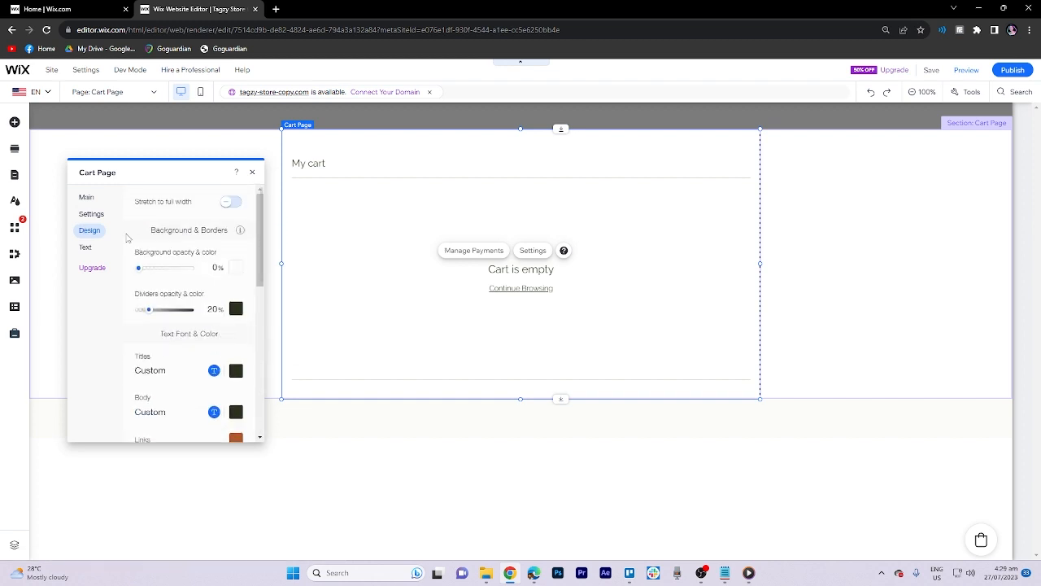
{"action": "left_click", "coordinate": [86, 246]}
{"action": "scroll", "coordinate": [195, 267], "scroll_direction": "down", "scroll_amount": 3}
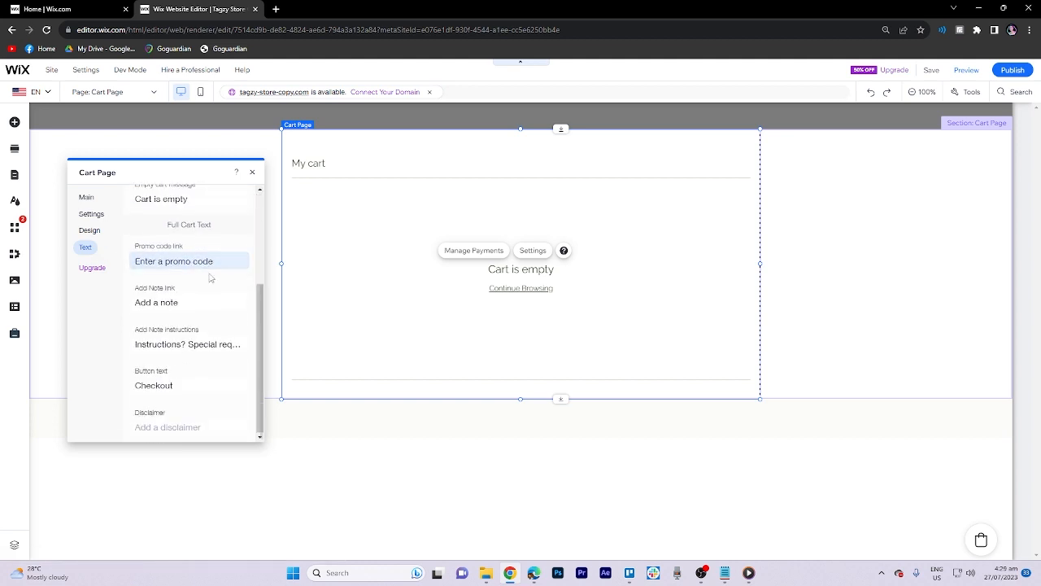
{"action": "scroll", "coordinate": [195, 382], "scroll_direction": "up", "scroll_amount": 5}
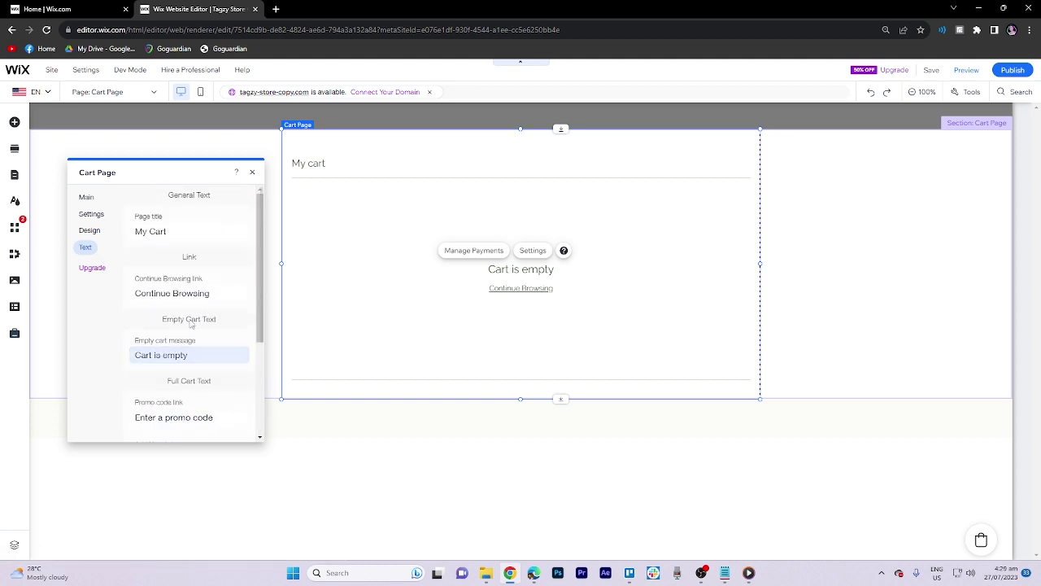
- Return to Main and the Settings tab listing displayed cart elements
{"action": "left_click", "coordinate": [86, 196]}
{"action": "left_click", "coordinate": [91, 214]}
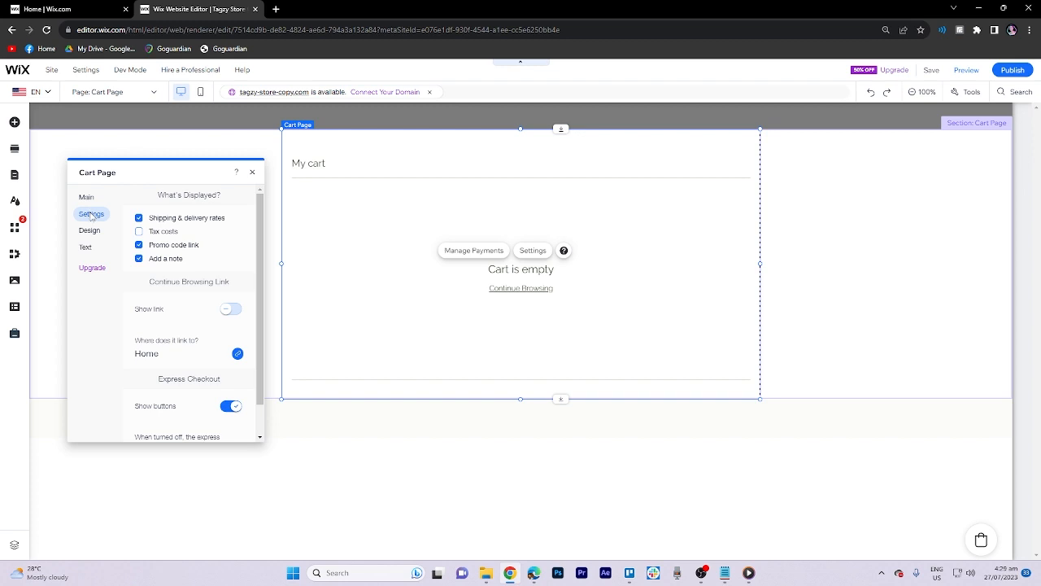
- Go to Manage Payments and view the Accept Payments page for Wix Payments
{"action": "left_click", "coordinate": [252, 172]}
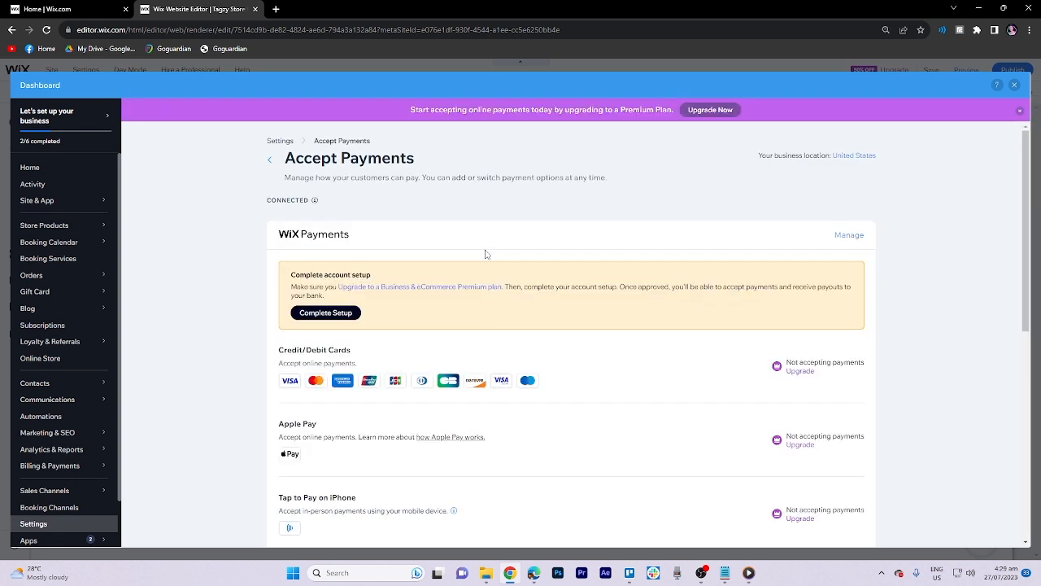
{"action": "scroll", "coordinate": [485, 244], "scroll_direction": "down", "scroll_amount": 3}
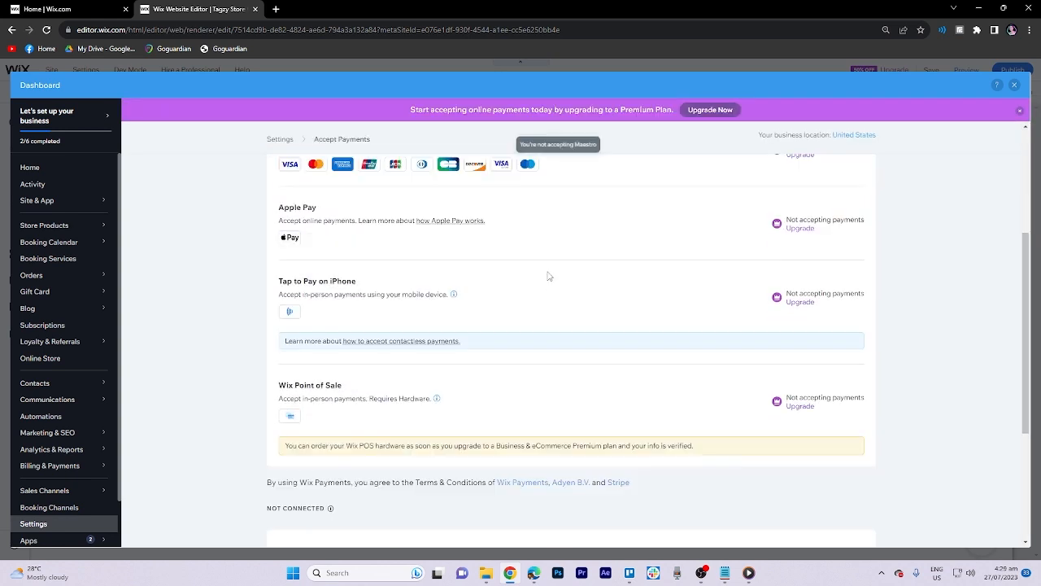
{"action": "scroll", "coordinate": [480, 333], "scroll_direction": "up", "scroll_amount": 5}
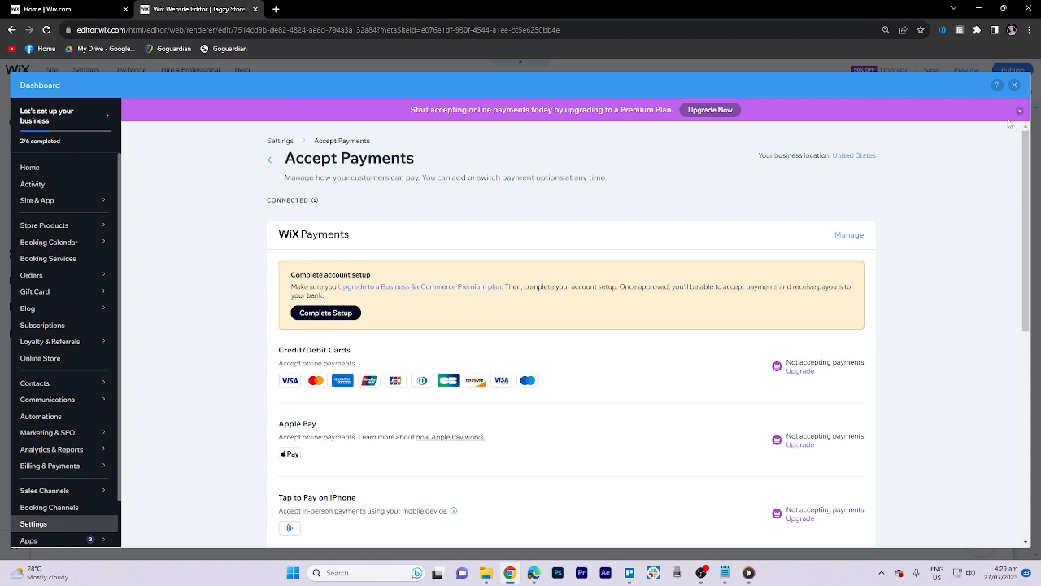
- Close the payments dashboard, save the site and dismiss the saved confirmation
{"action": "left_click", "coordinate": [1013, 86]}
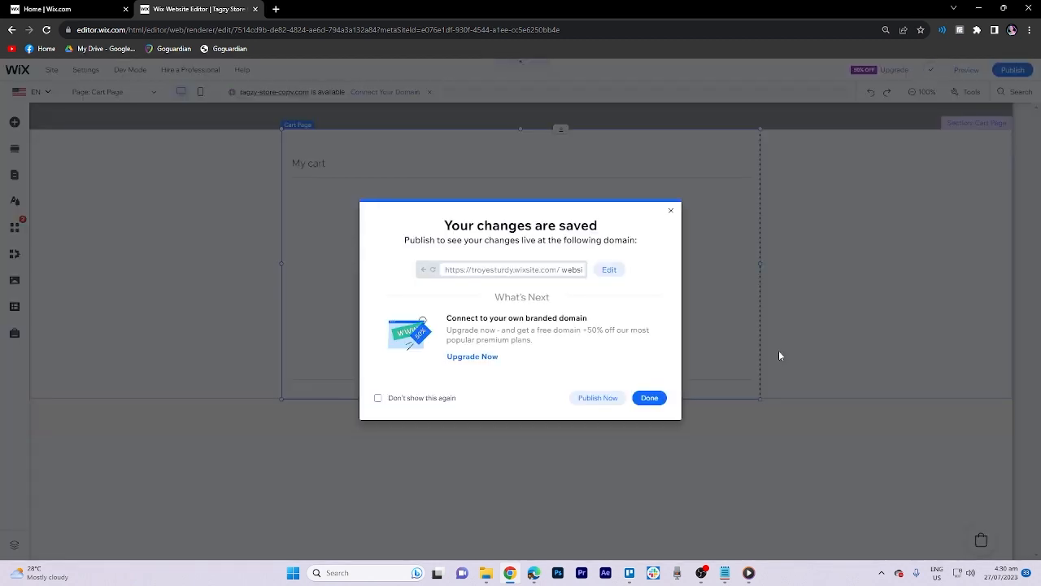
{"action": "left_click", "coordinate": [649, 397]}
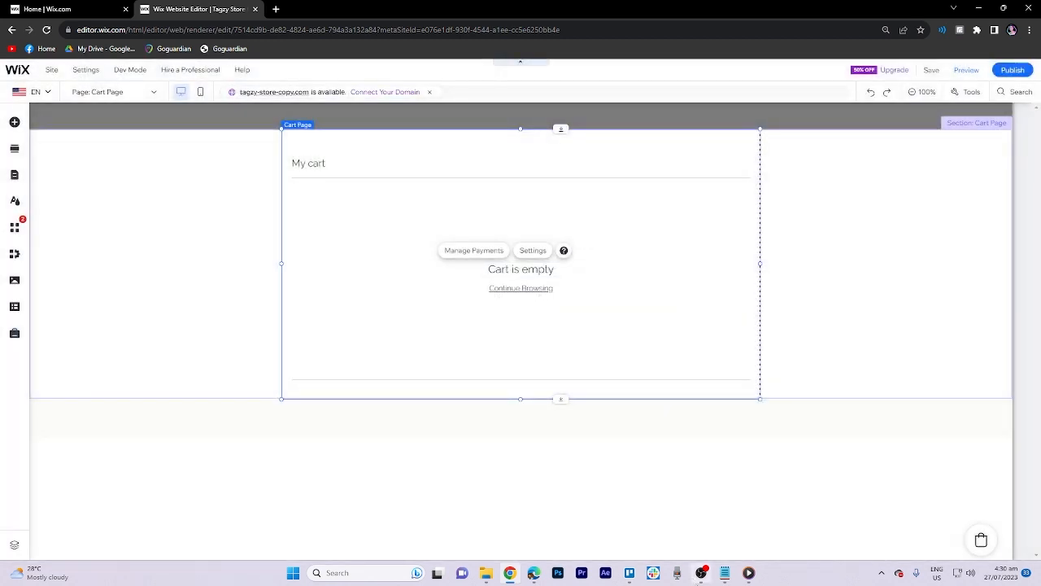